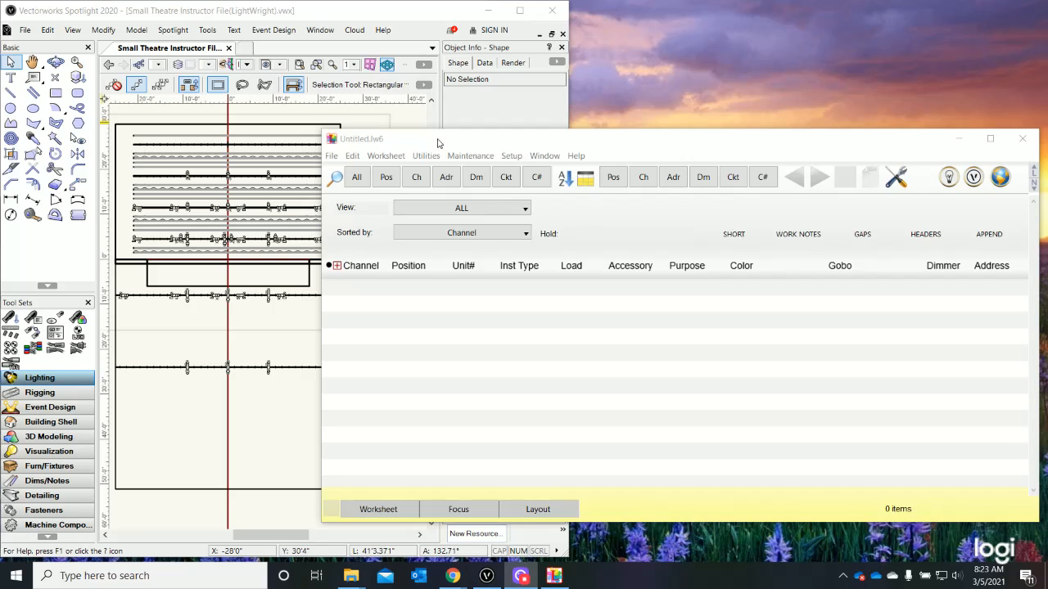
Step: Open the Vectorworks link setup and browse to Spring 2021 > Drafting Software > Small Theatre for the data exchange file
{"action": "left_click", "coordinate": [936, 235]}
{"action": "left_click", "coordinate": [974, 178]}
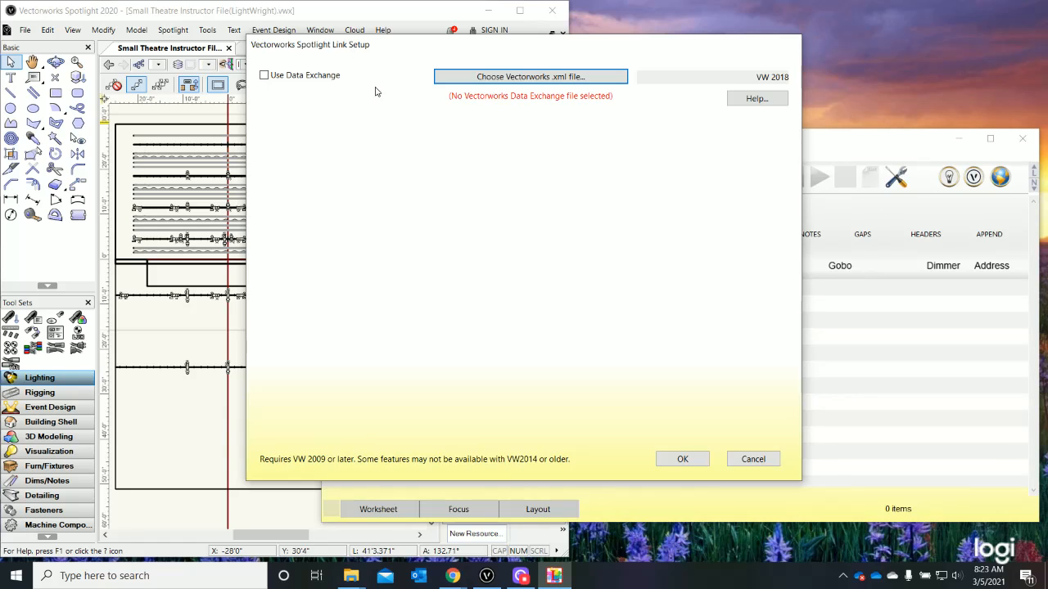
{"action": "left_click", "coordinate": [531, 80]}
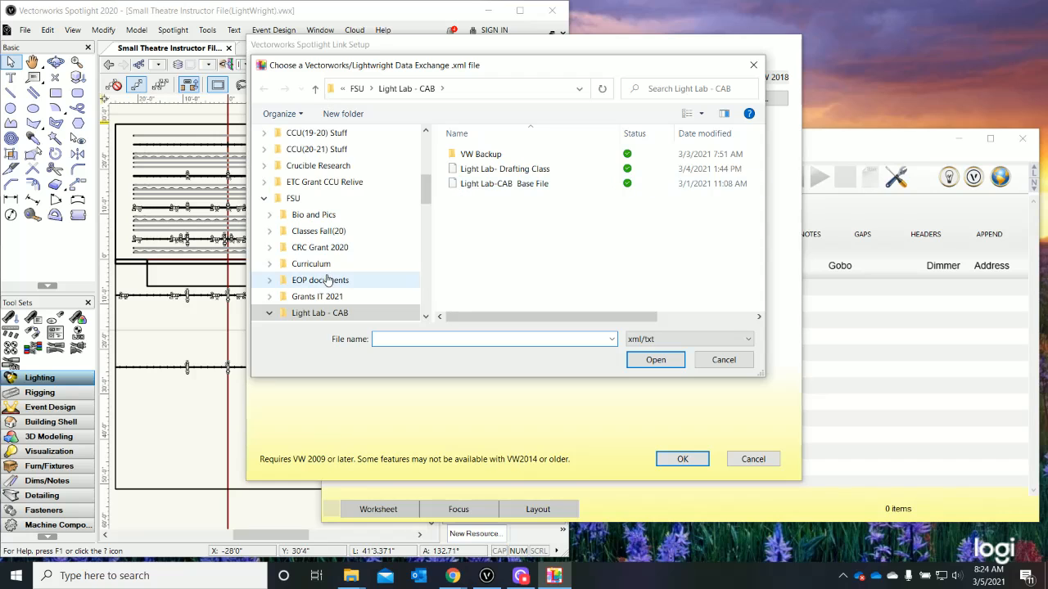
{"action": "scroll", "coordinate": [328, 280], "scroll_direction": "down", "scroll_amount": 1}
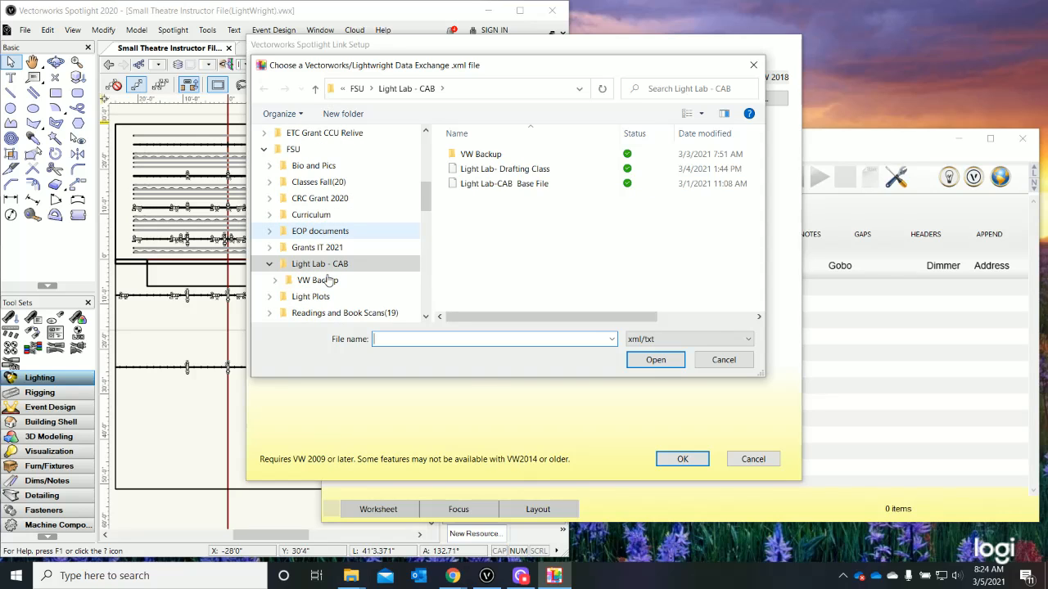
{"action": "scroll", "coordinate": [328, 280], "scroll_direction": "down", "scroll_amount": 2}
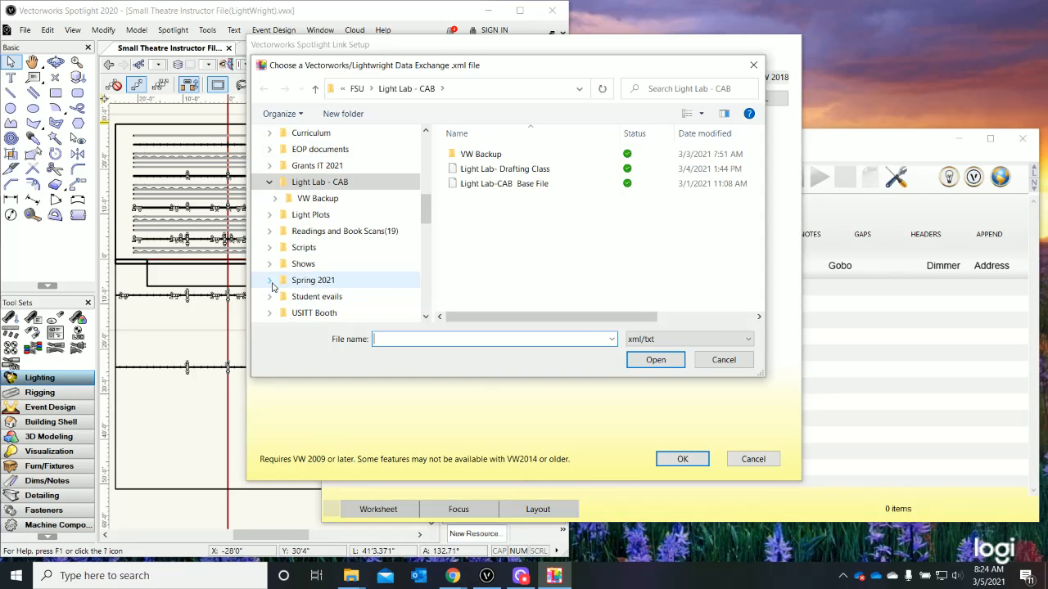
{"action": "left_click", "coordinate": [271, 282]}
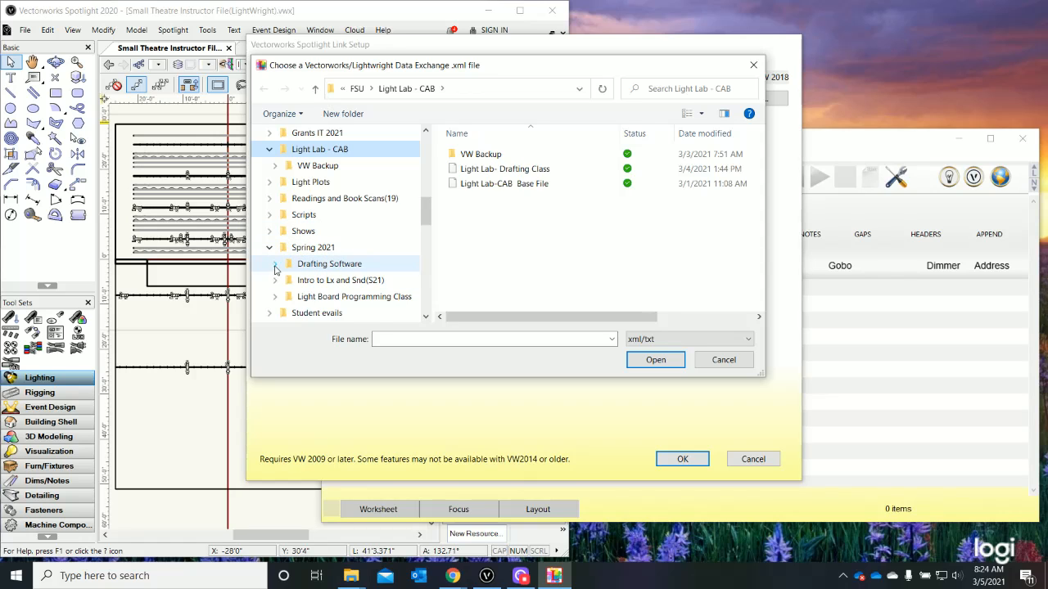
{"action": "left_click", "coordinate": [276, 267]}
{"action": "left_click", "coordinate": [280, 248]}
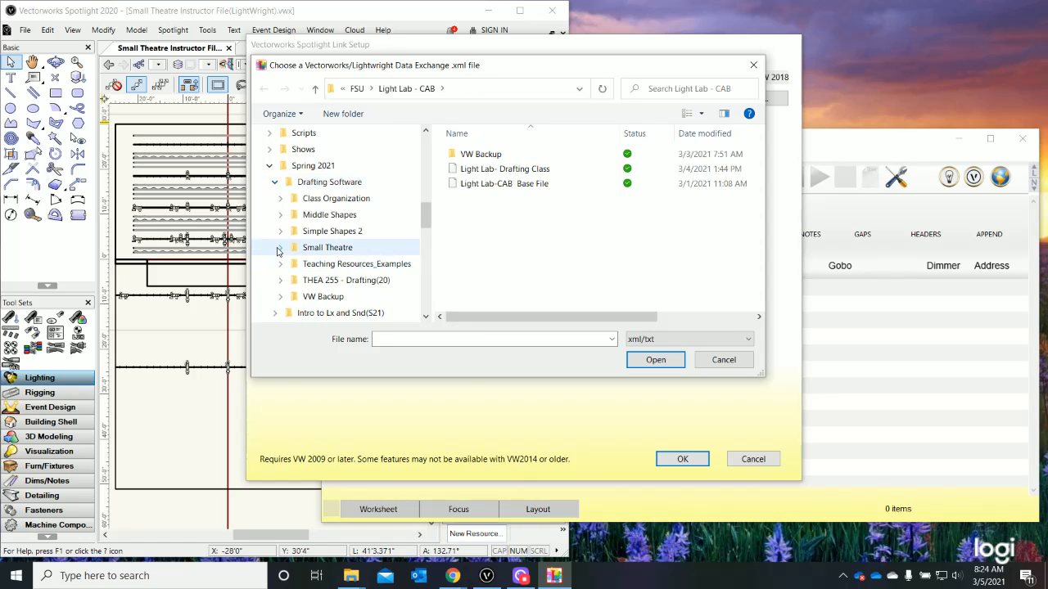
{"action": "left_click", "coordinate": [311, 247]}
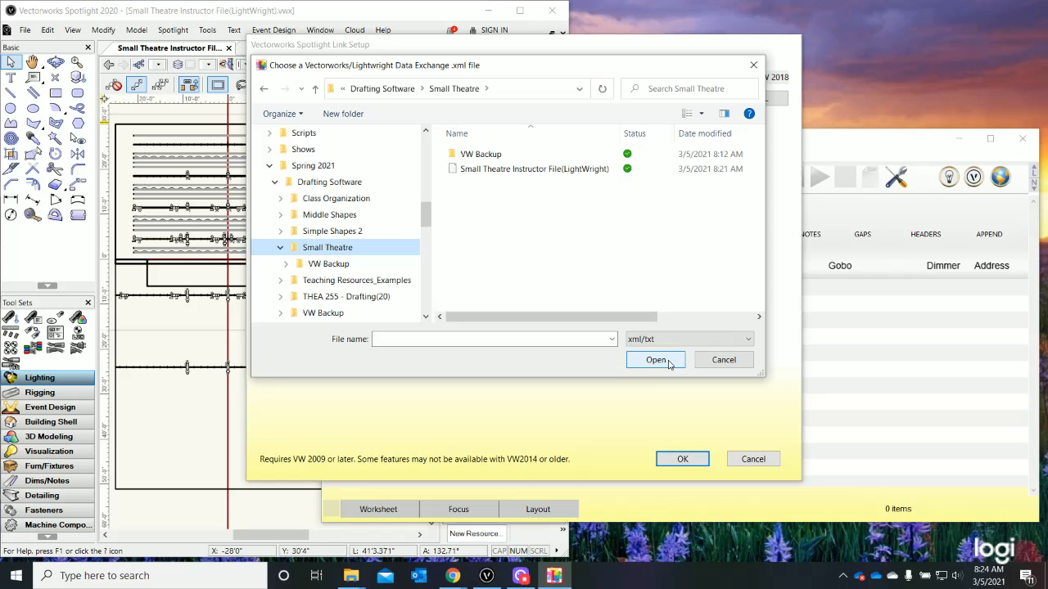
Step: Load the Small Theatre Instructor File(LightWright) XML as the data exchange file and accept the default field mapping
{"action": "left_click", "coordinate": [525, 169]}
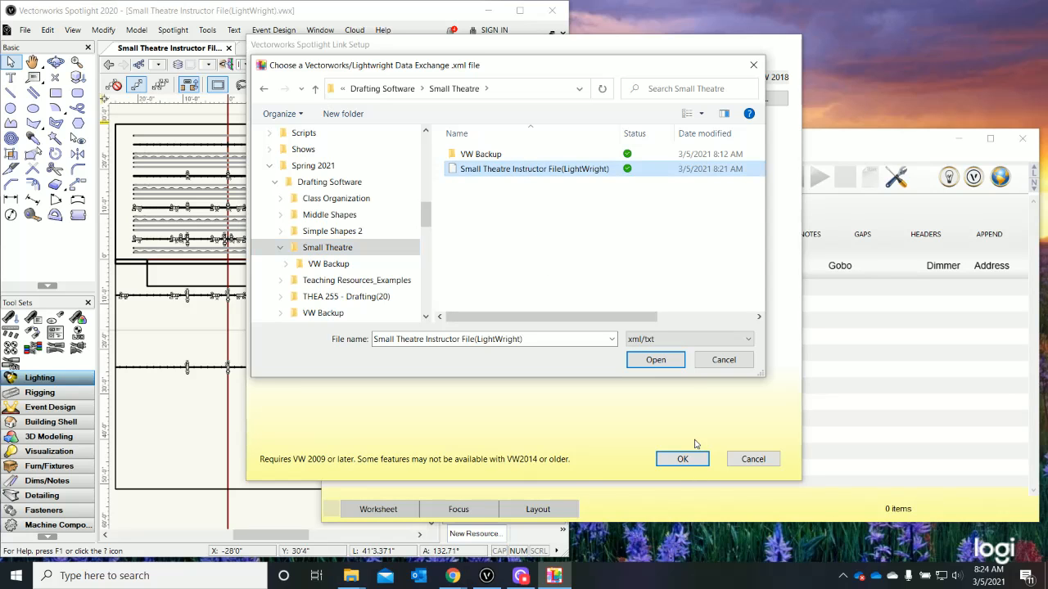
{"action": "left_click", "coordinate": [664, 365]}
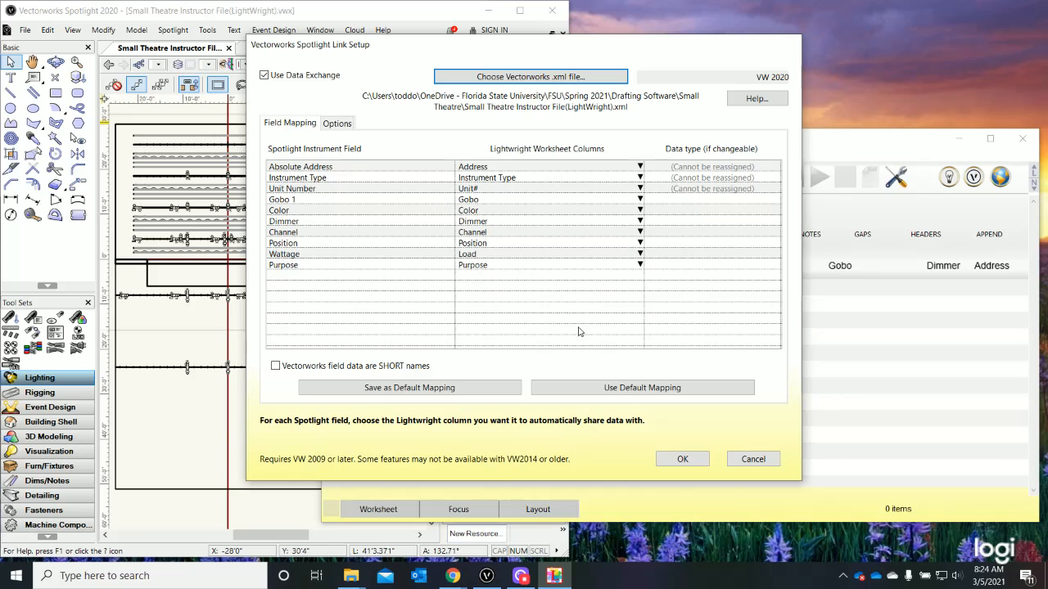
{"action": "left_click", "coordinate": [681, 459]}
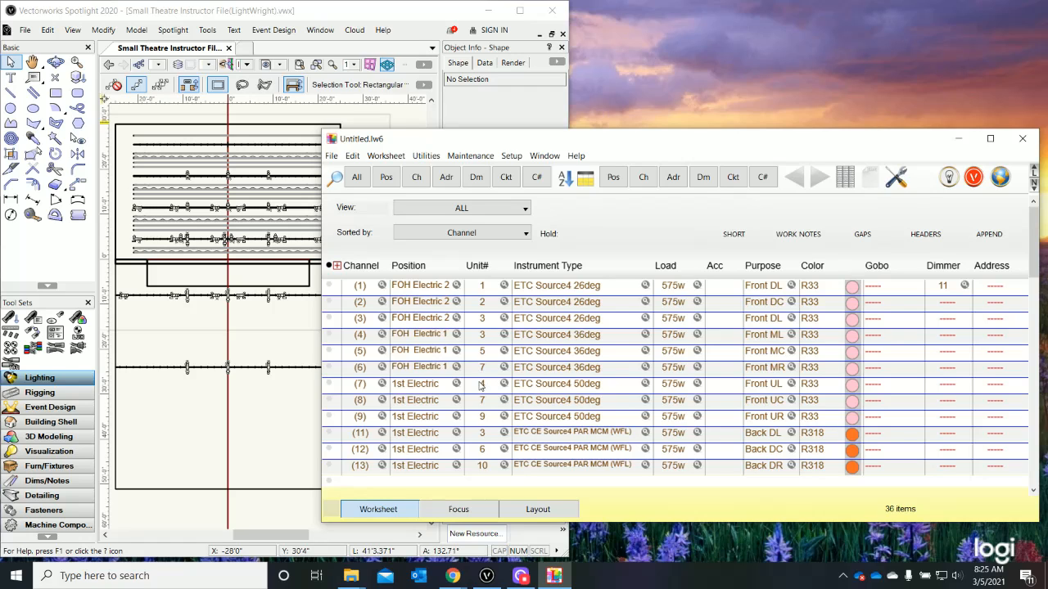
Step: Switch to Vectorworks and set the color of unit 1 (Front DL) on FOH Electric 2 to R67
{"action": "left_click", "coordinate": [235, 393]}
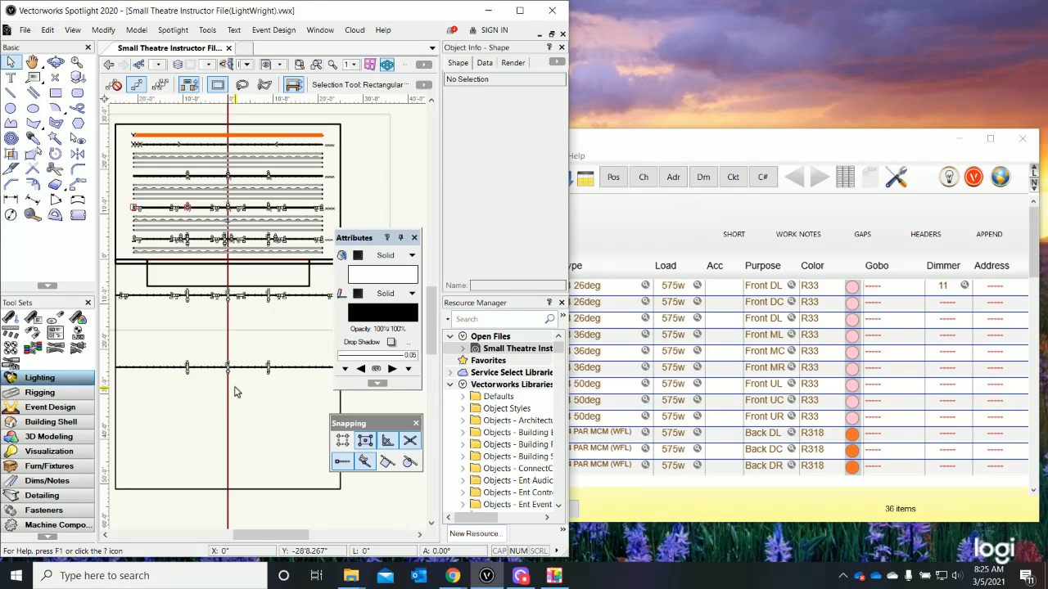
{"action": "scroll", "coordinate": [236, 392], "scroll_direction": "up", "scroll_amount": 3}
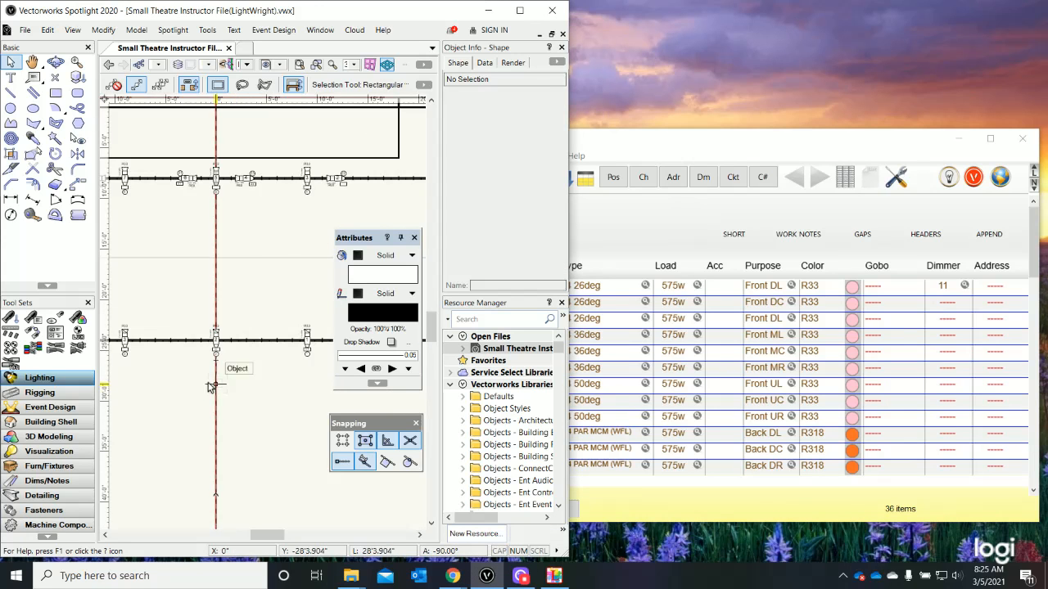
{"action": "scroll", "coordinate": [188, 362], "scroll_direction": "up", "scroll_amount": 3}
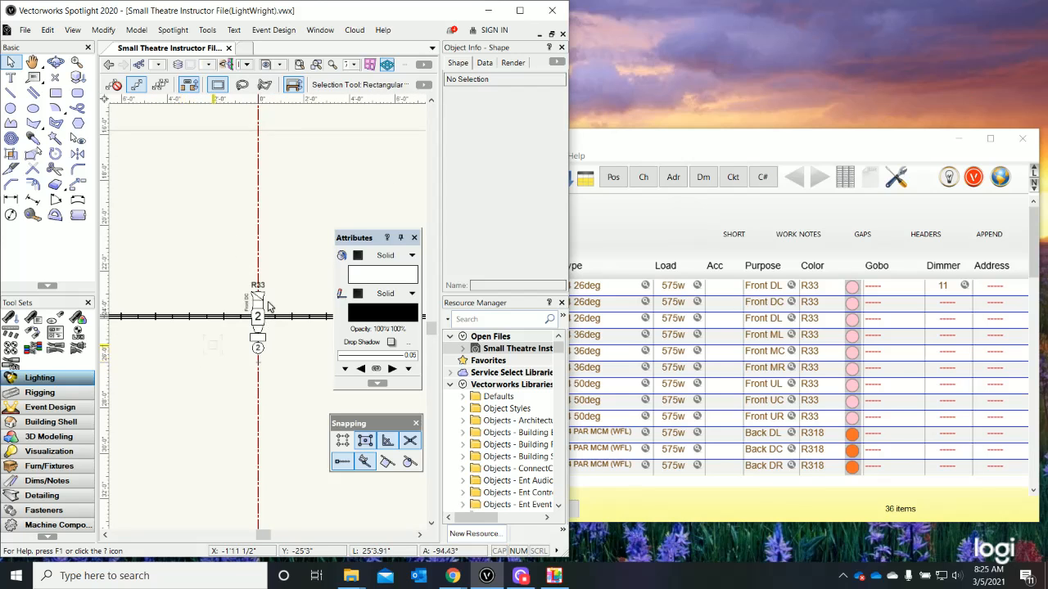
{"action": "scroll", "coordinate": [195, 342], "scroll_direction": "down", "scroll_amount": 3}
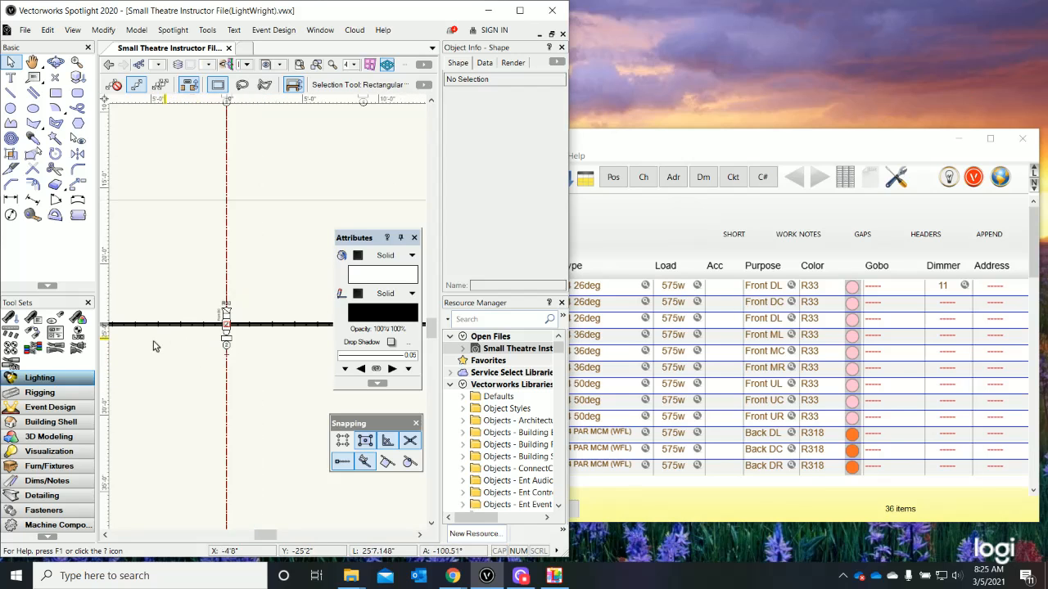
{"action": "scroll", "coordinate": [304, 332], "scroll_direction": "up", "scroll_amount": 1}
{"action": "scroll", "coordinate": [304, 331], "scroll_direction": "up", "scroll_amount": 1}
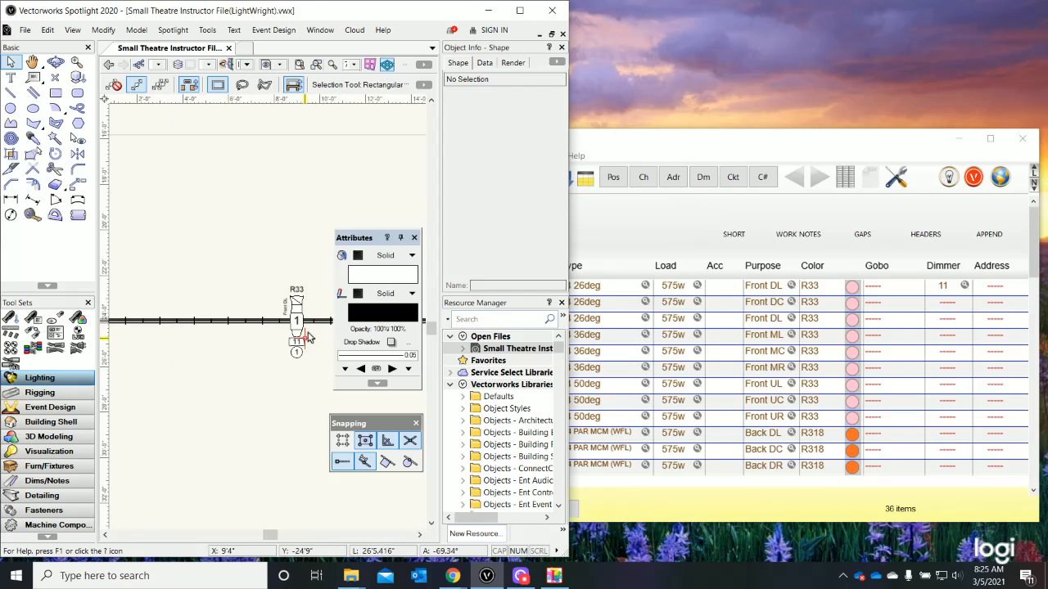
{"action": "left_click", "coordinate": [298, 324]}
{"action": "scroll", "coordinate": [296, 366], "scroll_direction": "up", "scroll_amount": 2}
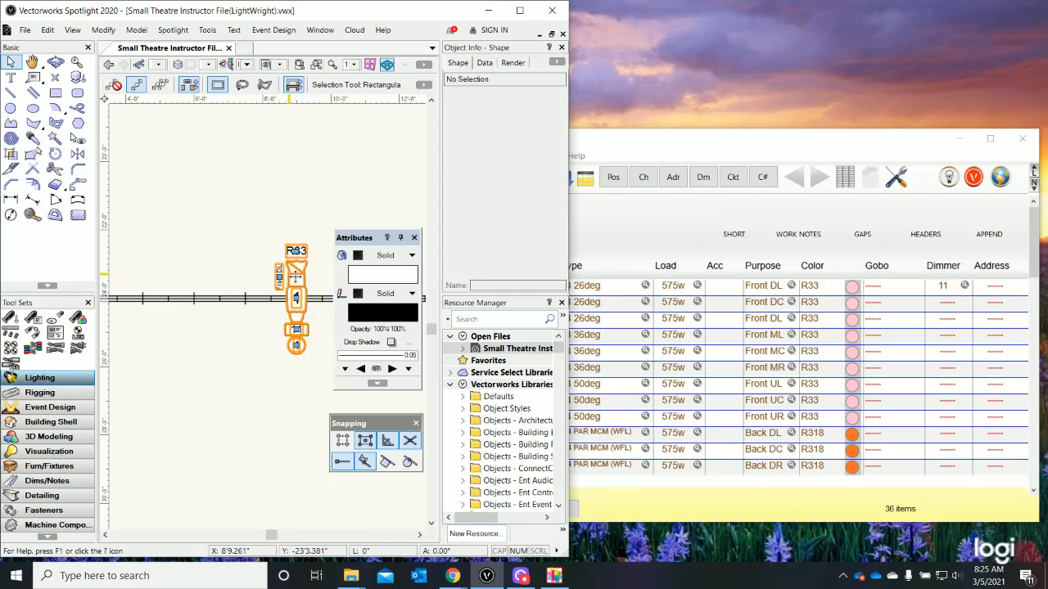
{"action": "left_click", "coordinate": [295, 277]}
{"action": "scroll", "coordinate": [460, 228], "scroll_direction": "down", "scroll_amount": 4}
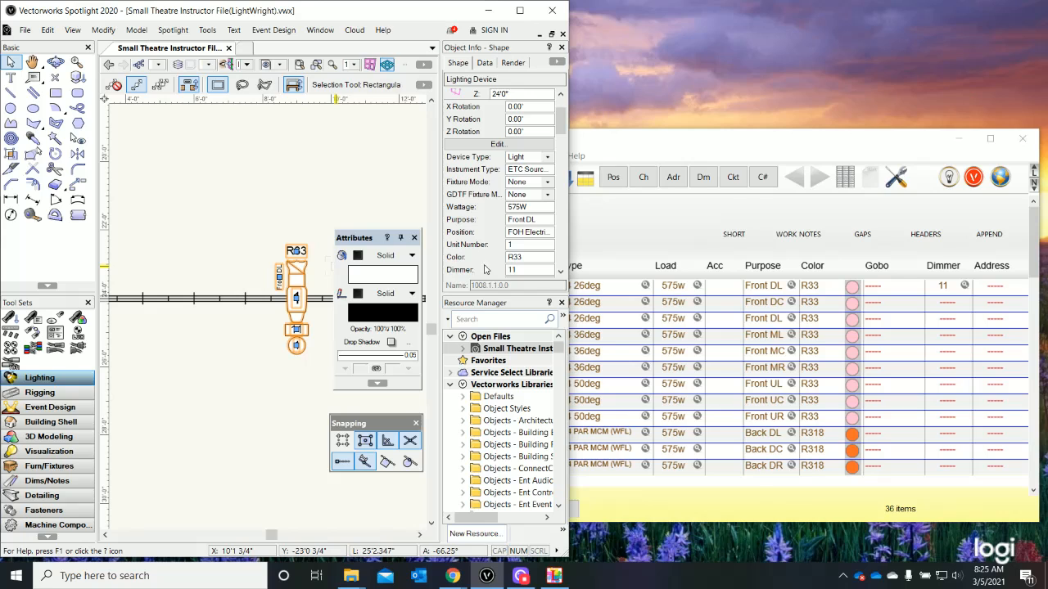
{"action": "left_click", "coordinate": [528, 258]}
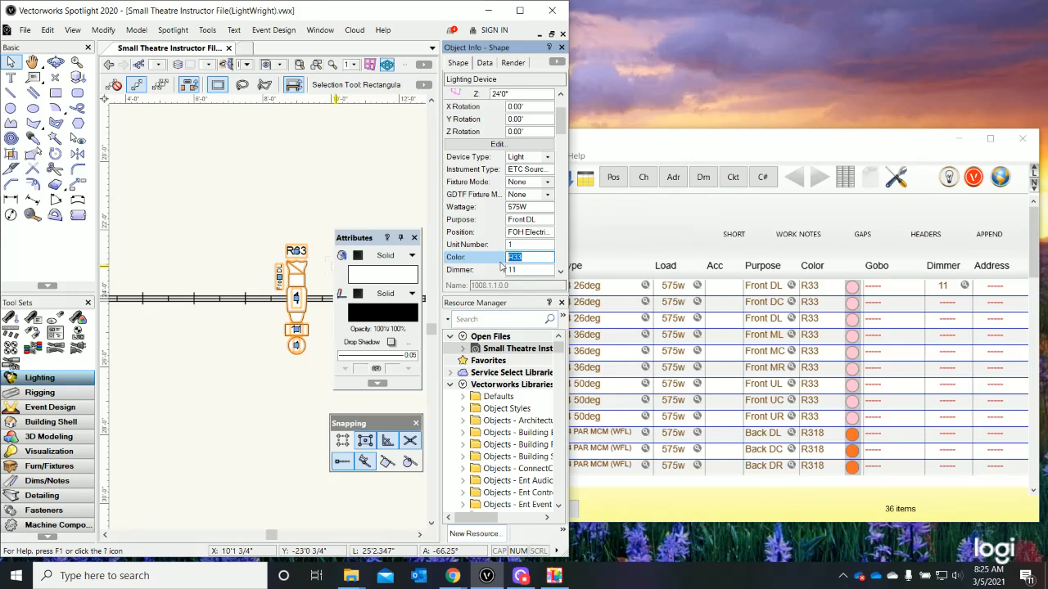
{"action": "type", "text": "R67"}
{"action": "key", "text": "Return"}
{"action": "left_click", "coordinate": [227, 180]}
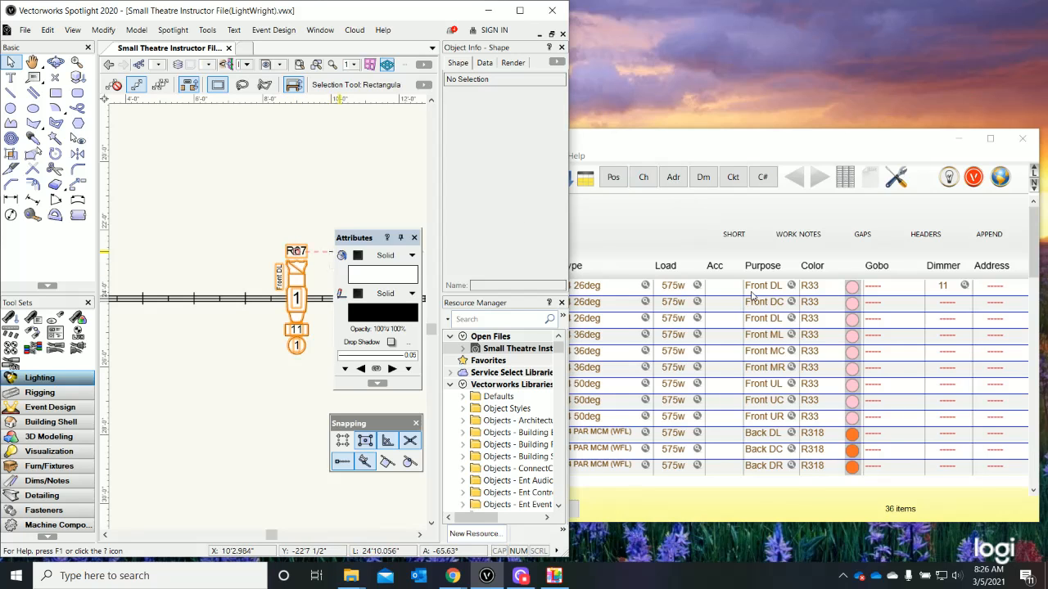
Step: Switch to Lightwright, set channel 1's color to R26, and check that fixture's color label in Vectorworks
{"action": "left_click", "coordinate": [750, 143]}
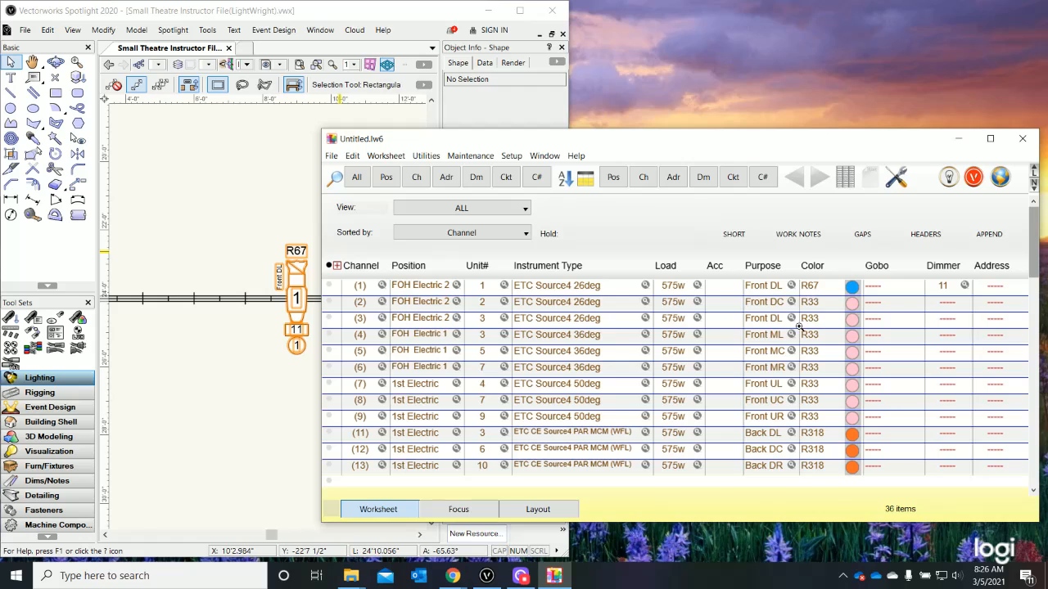
{"action": "left_click", "coordinate": [815, 286]}
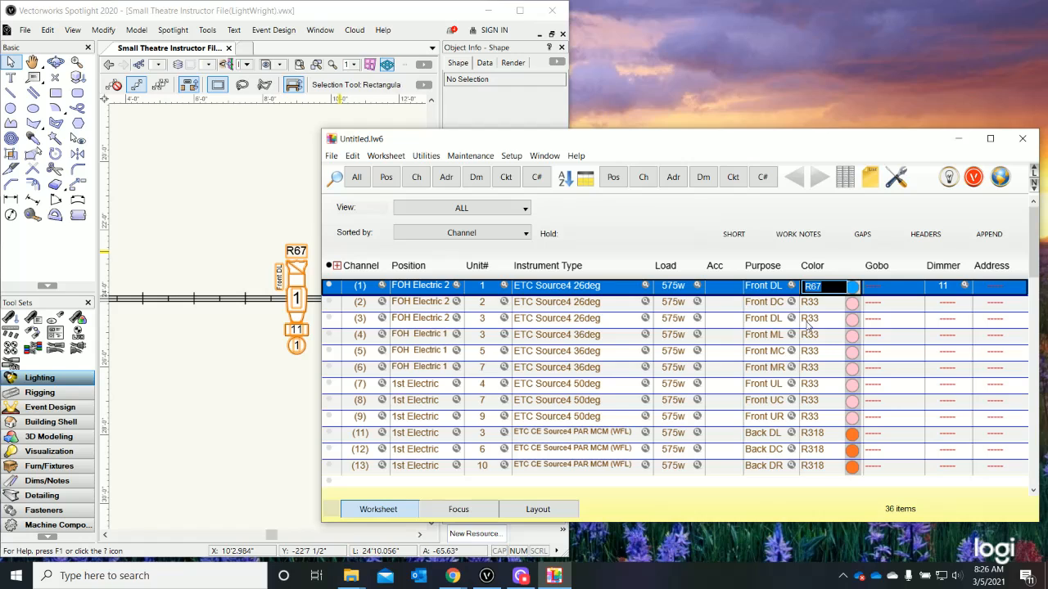
{"action": "key", "text": "BackSpace"}
{"action": "type", "text": "R60"}
{"action": "type", "text": "R26"}
{"action": "key", "text": "Return"}
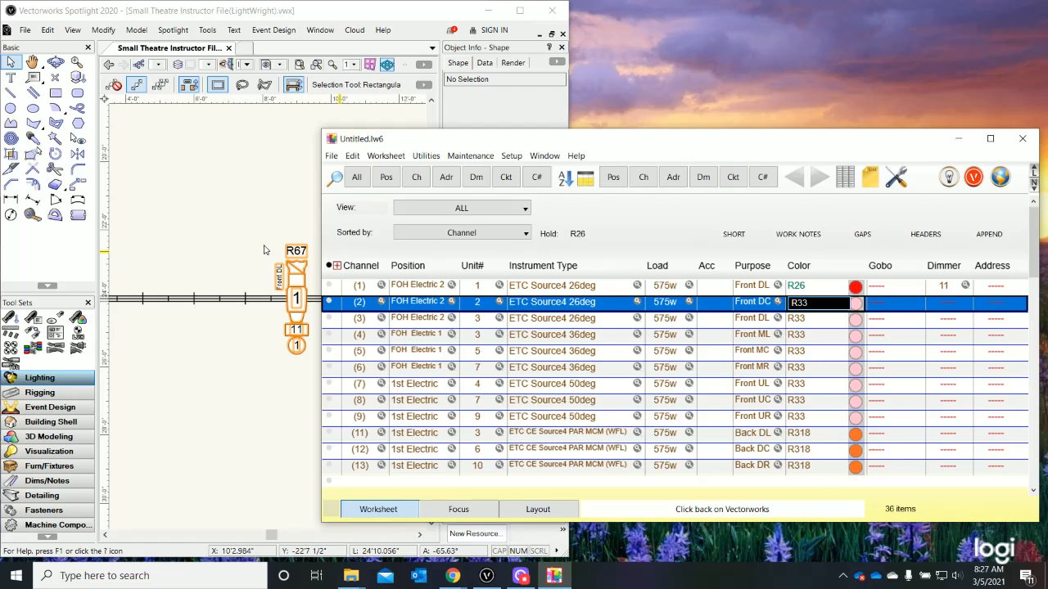
{"action": "left_click", "coordinate": [197, 218]}
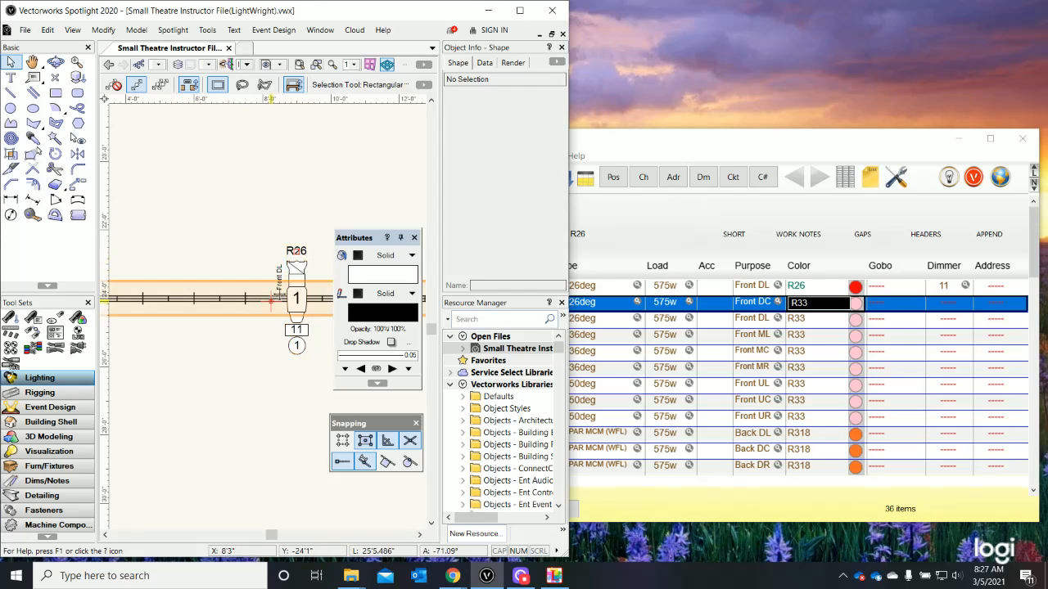
{"action": "scroll", "coordinate": [300, 257], "scroll_direction": "up", "scroll_amount": 3}
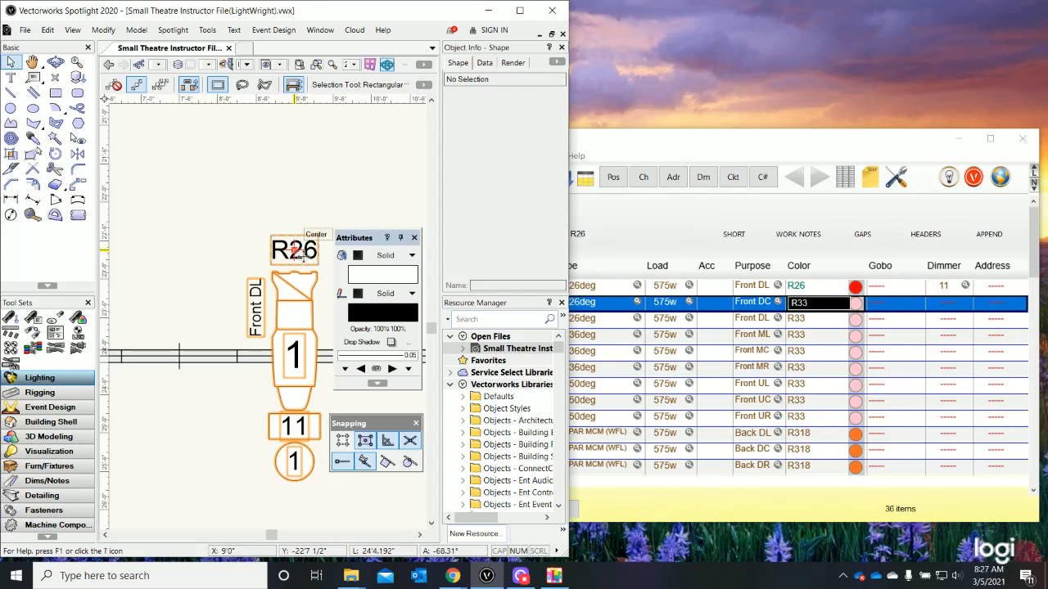
Step: Switch to Lightwright and set the color of channels 1 through 9 to R54 in one edit
{"action": "left_click", "coordinate": [620, 145]}
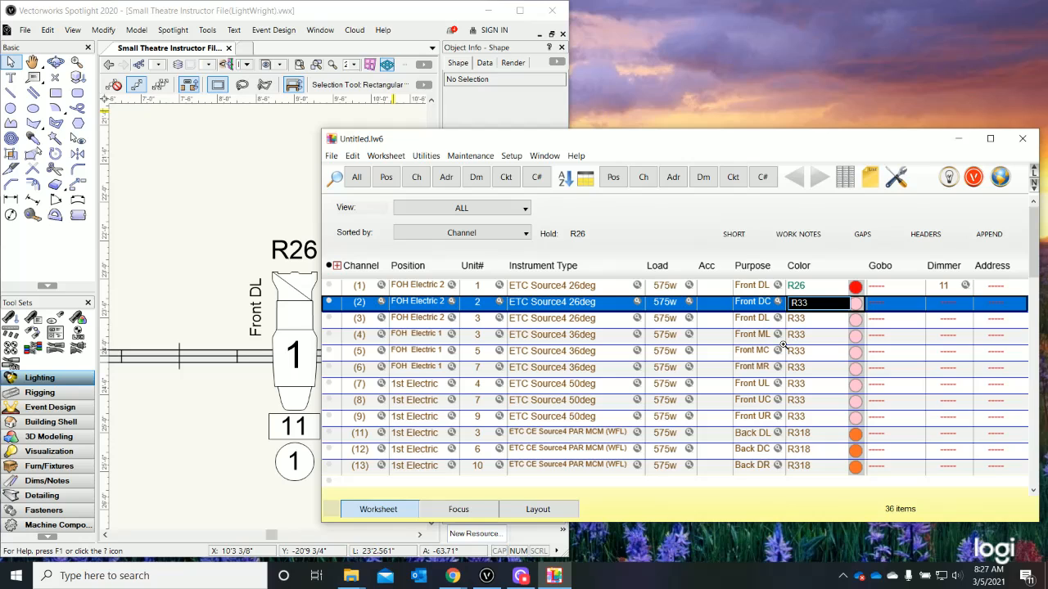
{"action": "left_click", "coordinate": [819, 291]}
{"action": "left_click", "coordinate": [818, 286]}
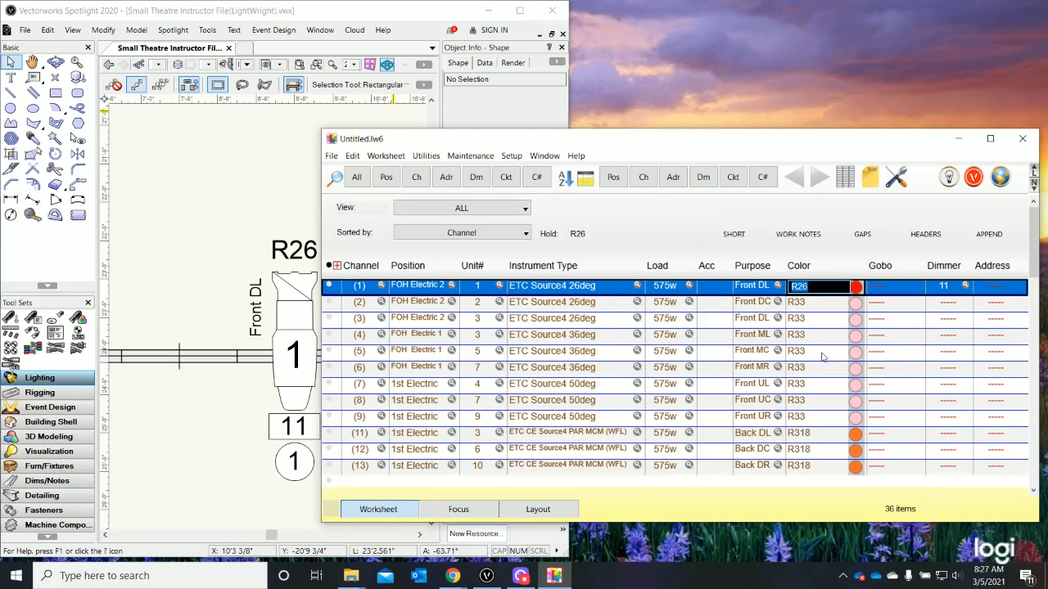
{"action": "left_click", "coordinate": [811, 418], "text": "shift"}
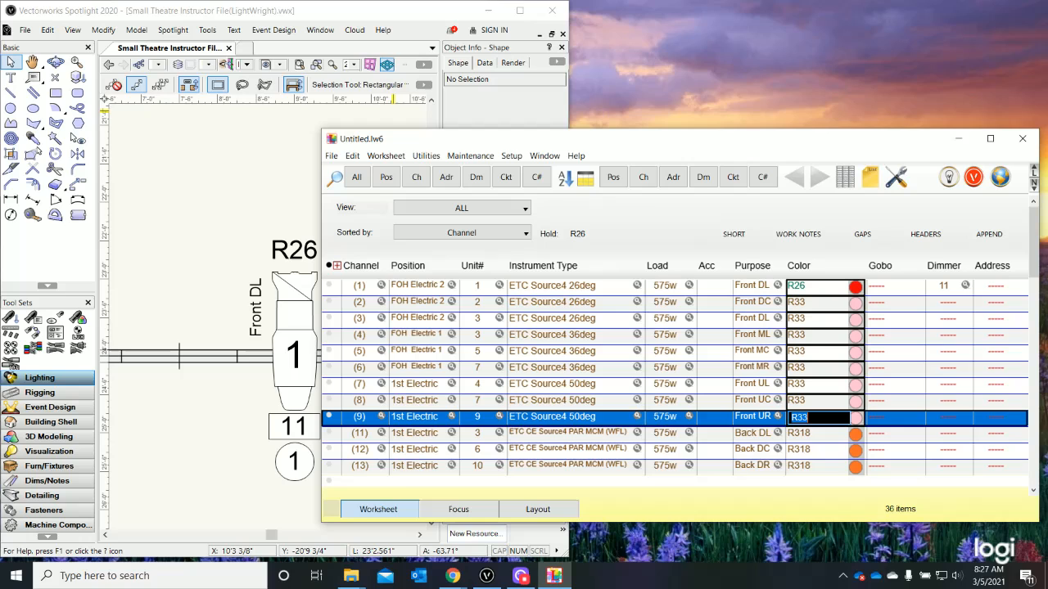
{"action": "type", "text": "R54"}
{"action": "key", "text": "BackSpace"}
{"action": "type", "text": "R5"}
{"action": "key", "text": "Return"}
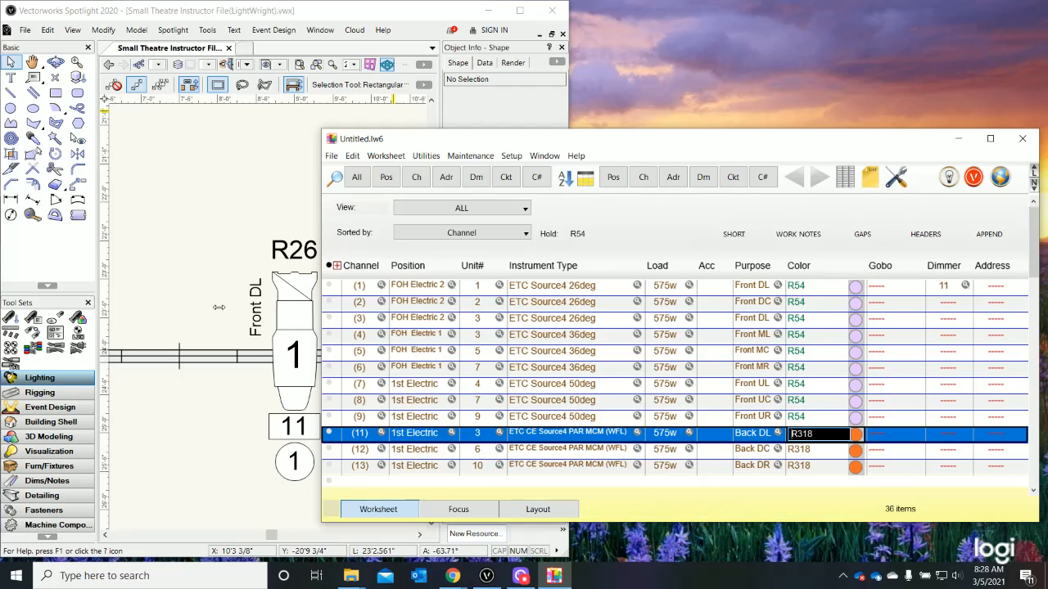
Step: Switch to Vectorworks and examine the color labels of the front-light fixtures on both FOH electrics before returning to Lightwright
{"action": "left_click", "coordinate": [206, 285]}
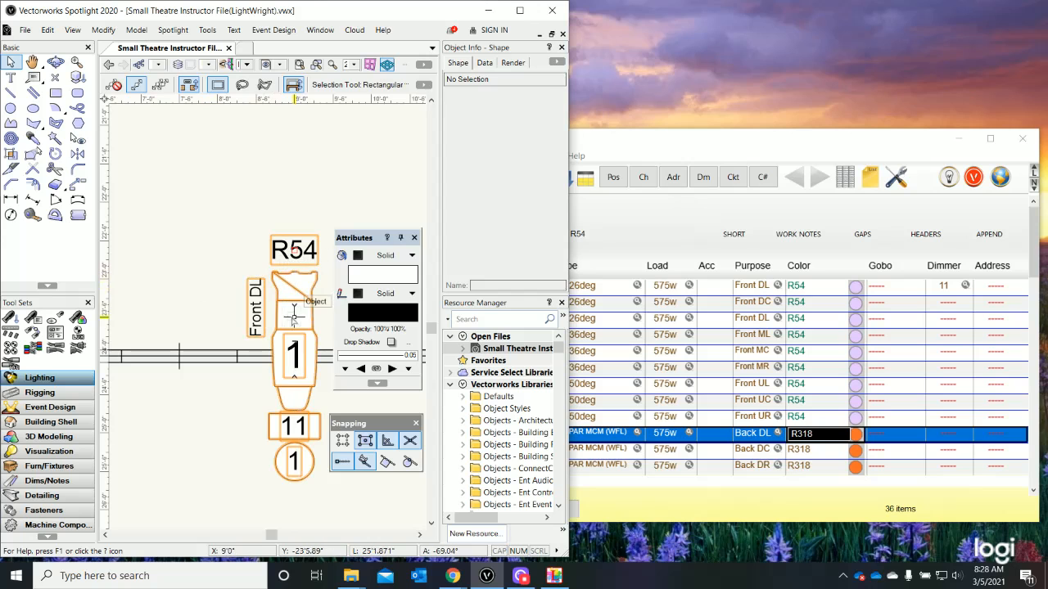
{"action": "scroll", "coordinate": [326, 238], "scroll_direction": "down", "scroll_amount": 5}
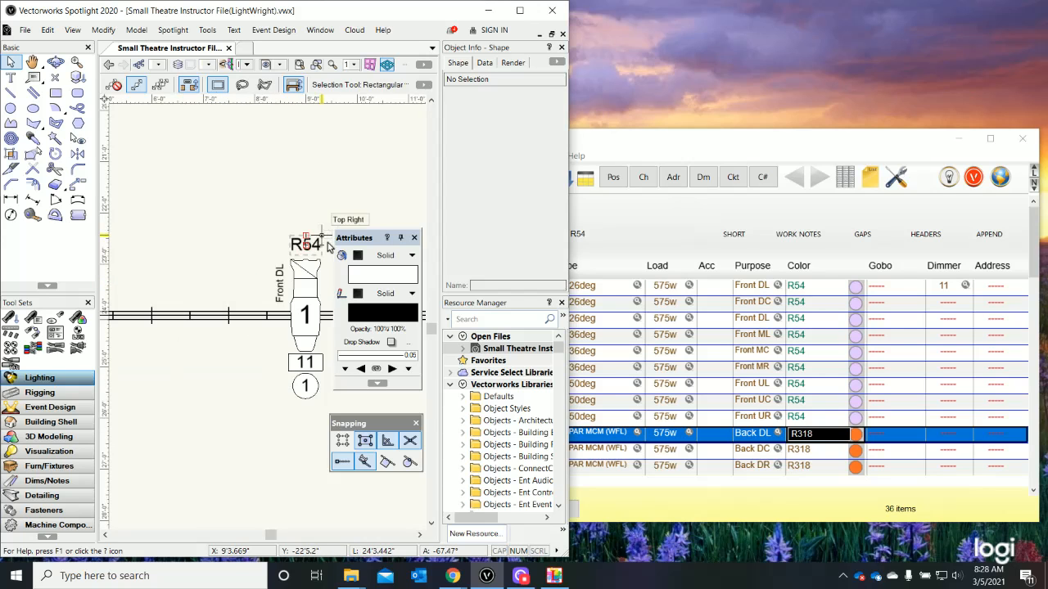
{"action": "scroll", "coordinate": [316, 266], "scroll_direction": "down", "scroll_amount": 1}
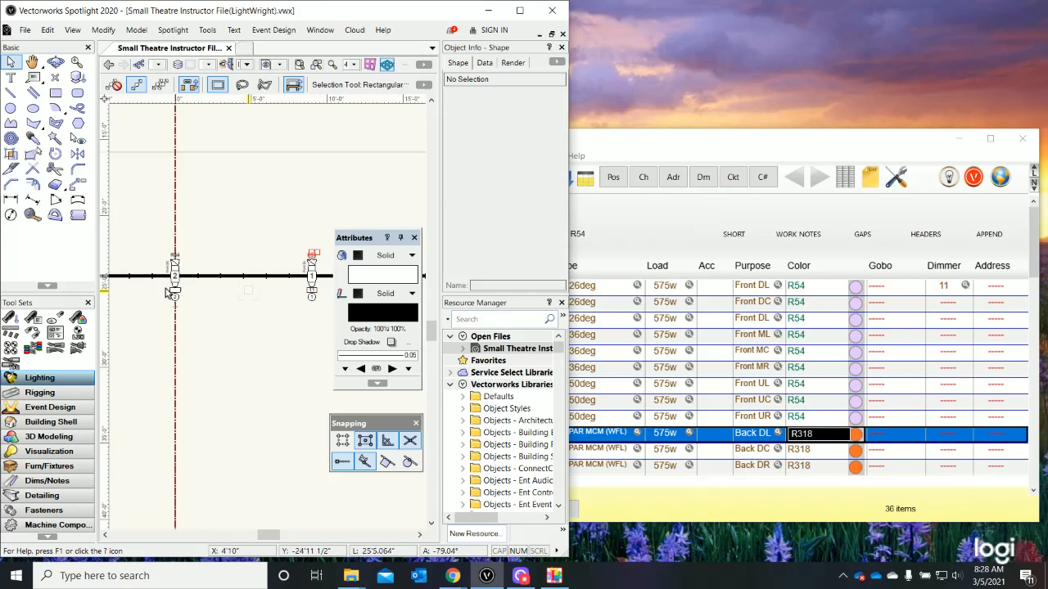
{"action": "scroll", "coordinate": [154, 275], "scroll_direction": "up", "scroll_amount": 3}
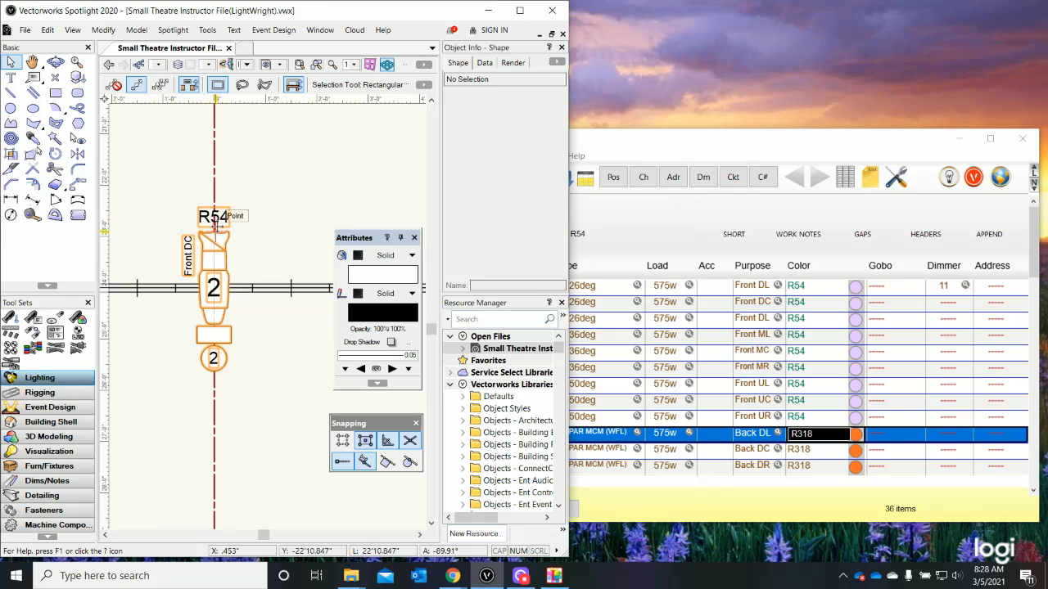
{"action": "scroll", "coordinate": [238, 260], "scroll_direction": "down", "scroll_amount": 3}
{"action": "scroll", "coordinate": [206, 325], "scroll_direction": "up", "scroll_amount": 2}
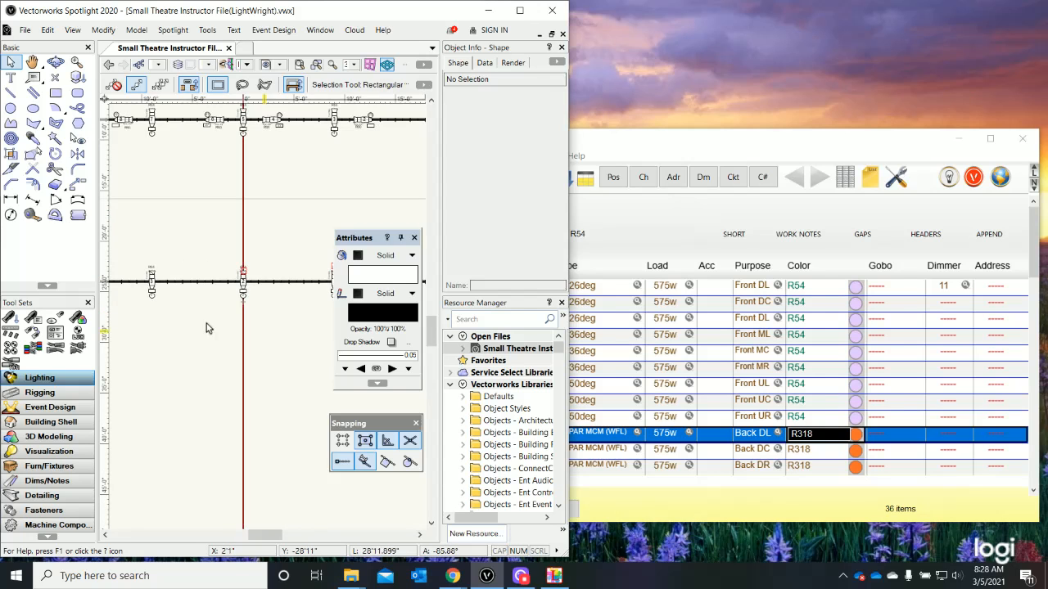
{"action": "scroll", "coordinate": [159, 274], "scroll_direction": "up", "scroll_amount": 3}
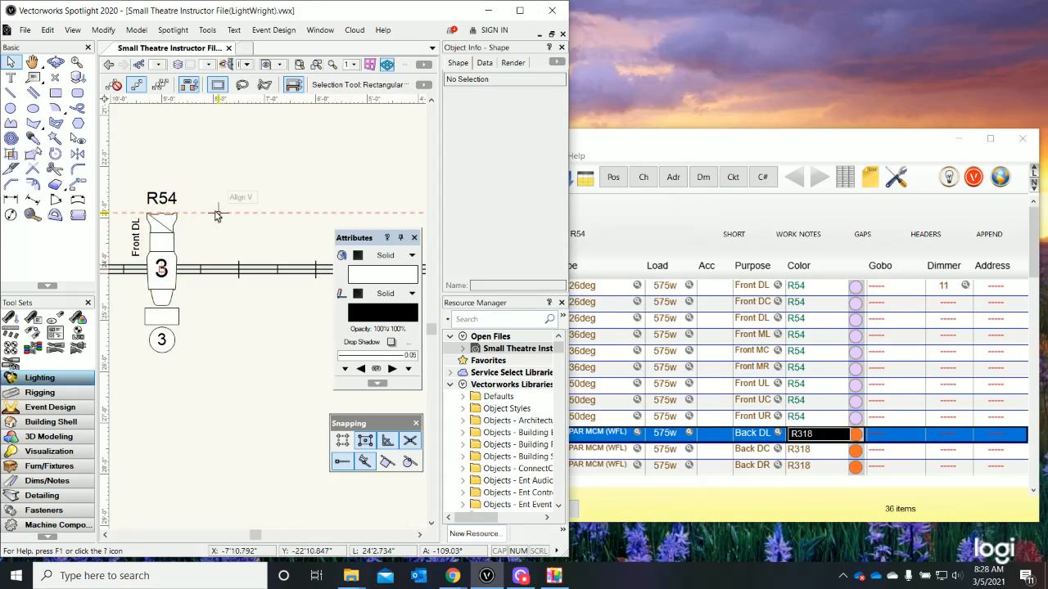
{"action": "scroll", "coordinate": [180, 266], "scroll_direction": "down", "scroll_amount": 4}
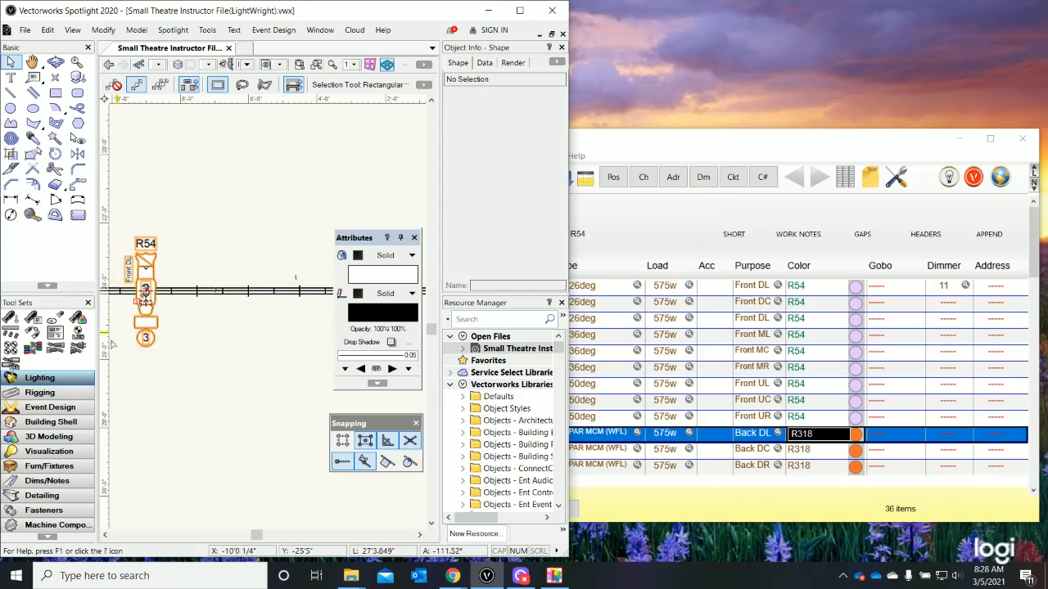
{"action": "scroll", "coordinate": [250, 340], "scroll_direction": "down", "scroll_amount": 2}
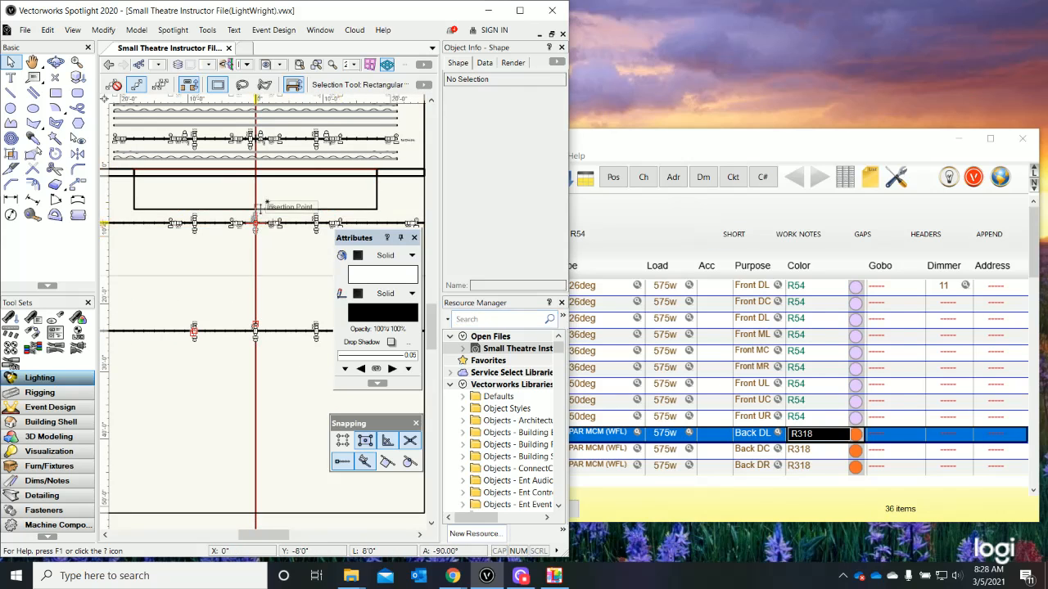
{"action": "scroll", "coordinate": [228, 257], "scroll_direction": "up", "scroll_amount": 4}
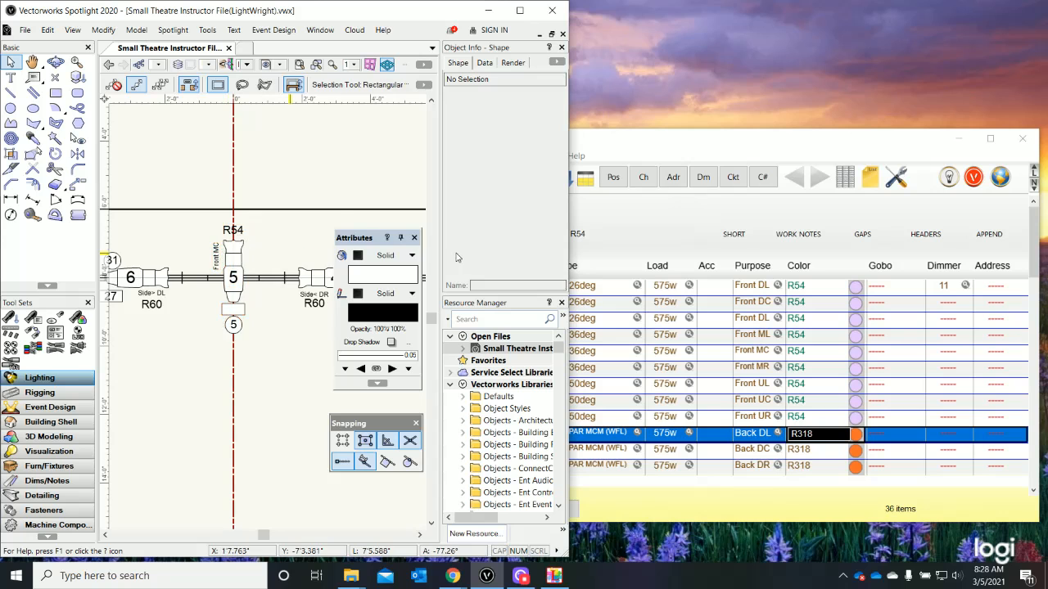
{"action": "scroll", "coordinate": [319, 213], "scroll_direction": "down", "scroll_amount": 2}
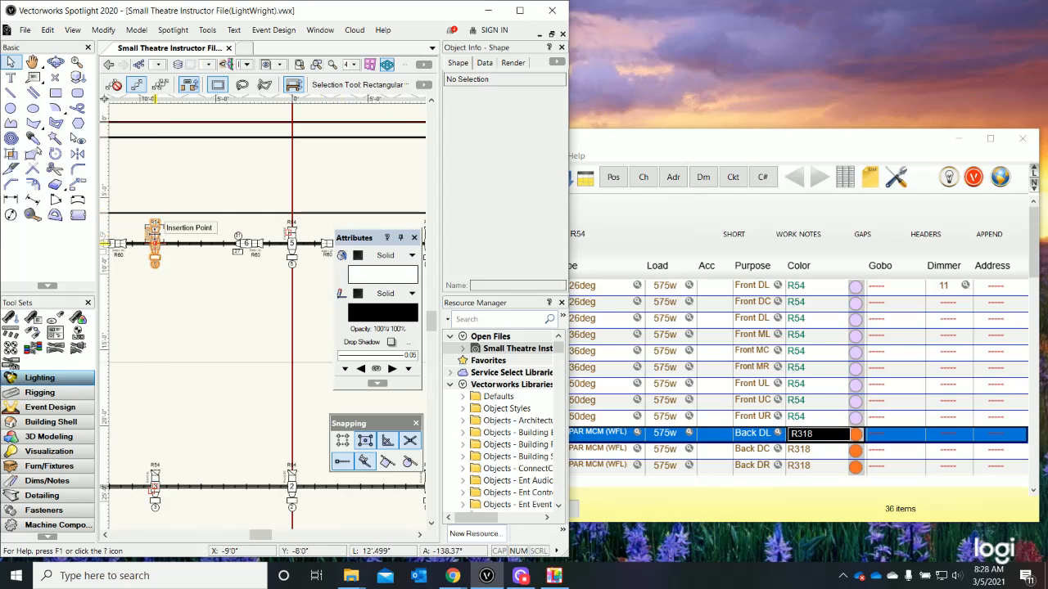
{"action": "left_click", "coordinate": [154, 240]}
{"action": "left_click", "coordinate": [758, 223]}
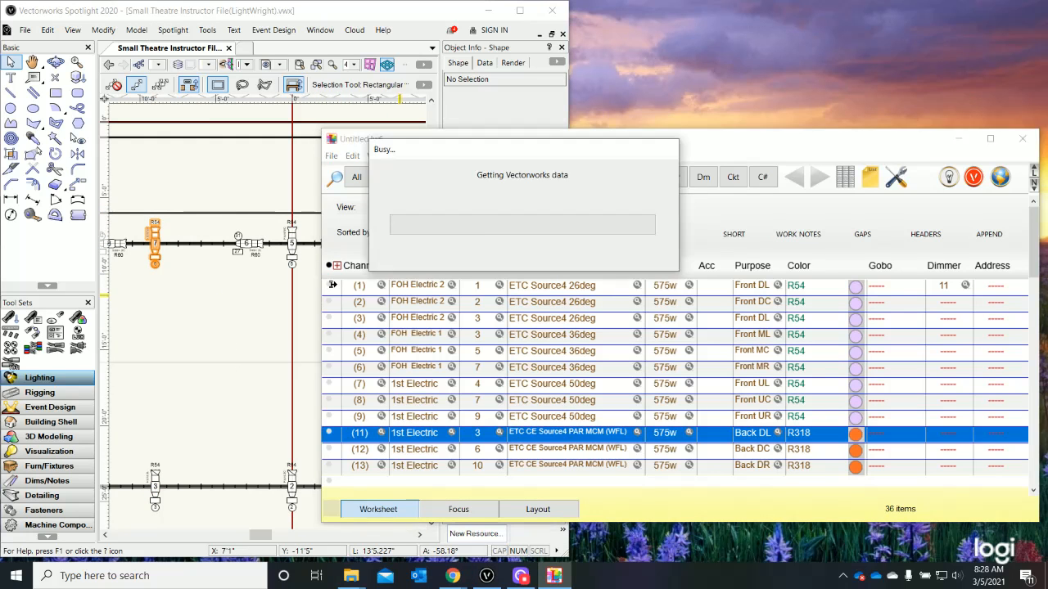